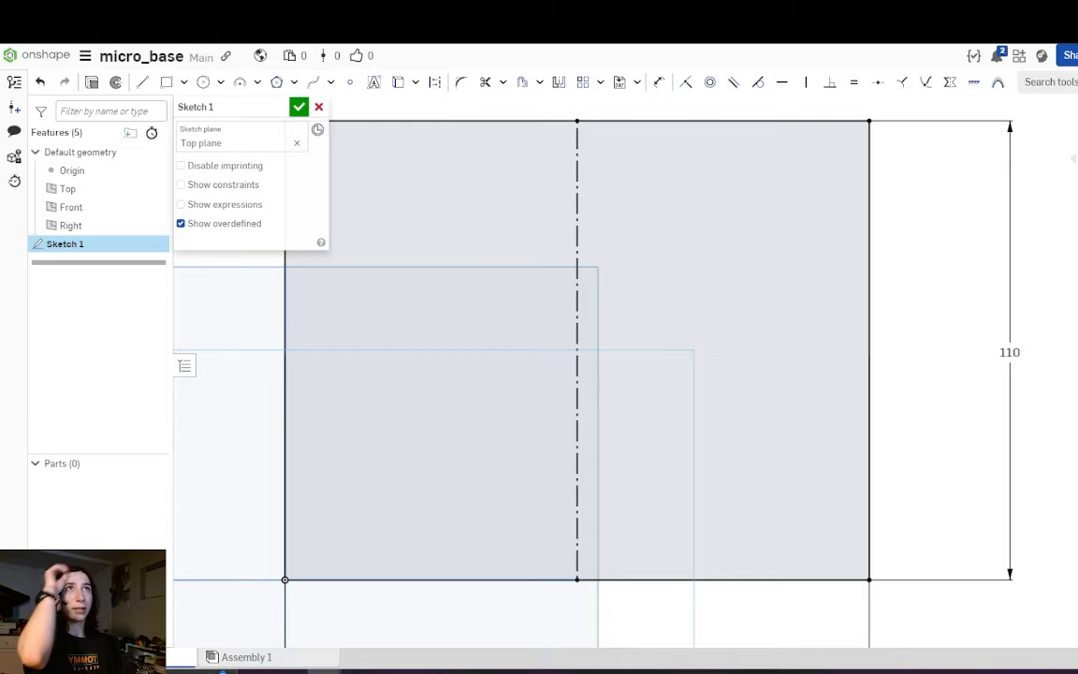
# Set the radius of the fillet on the bracket's inner corner edge to 1 mm
pyautogui.hotkey('ctrl', 't')
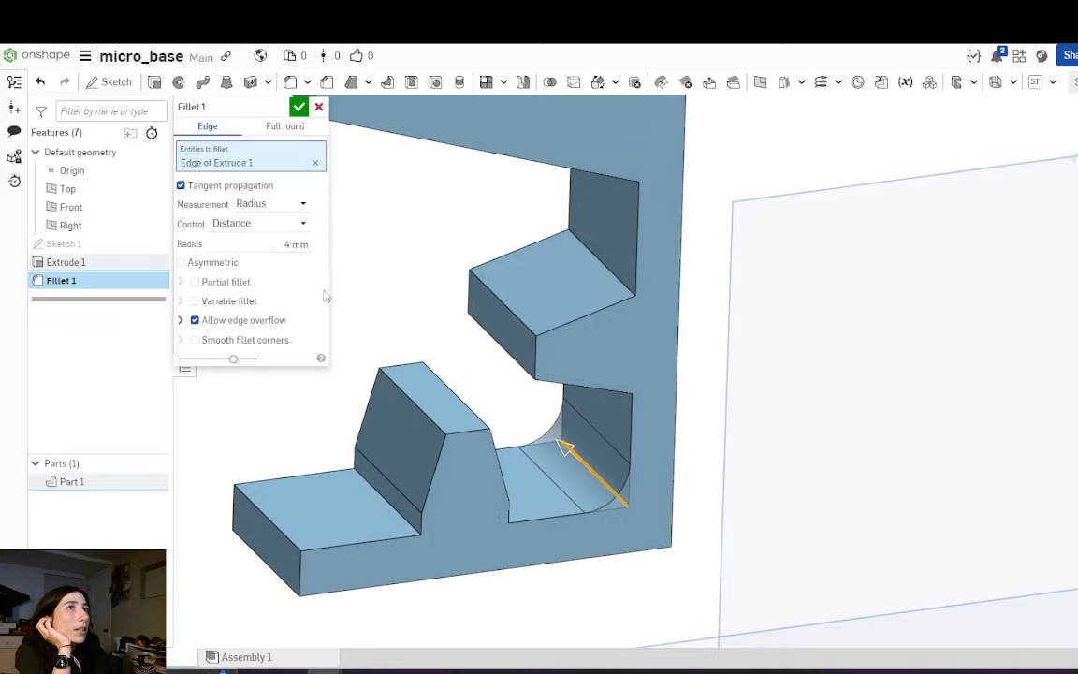
pyautogui.doubleClick(271, 245)
pyautogui.write('1')
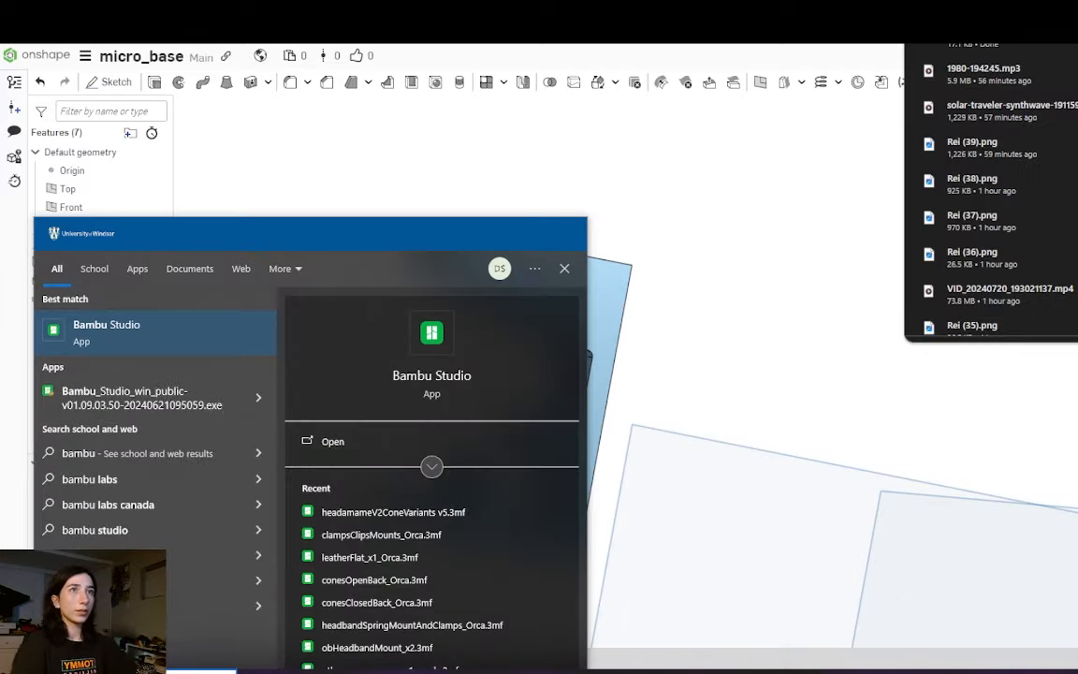
# Open Bambu Studio and lay the imported test bracket on the outer face of its short arm so it stands upright
pyautogui.press('Return')
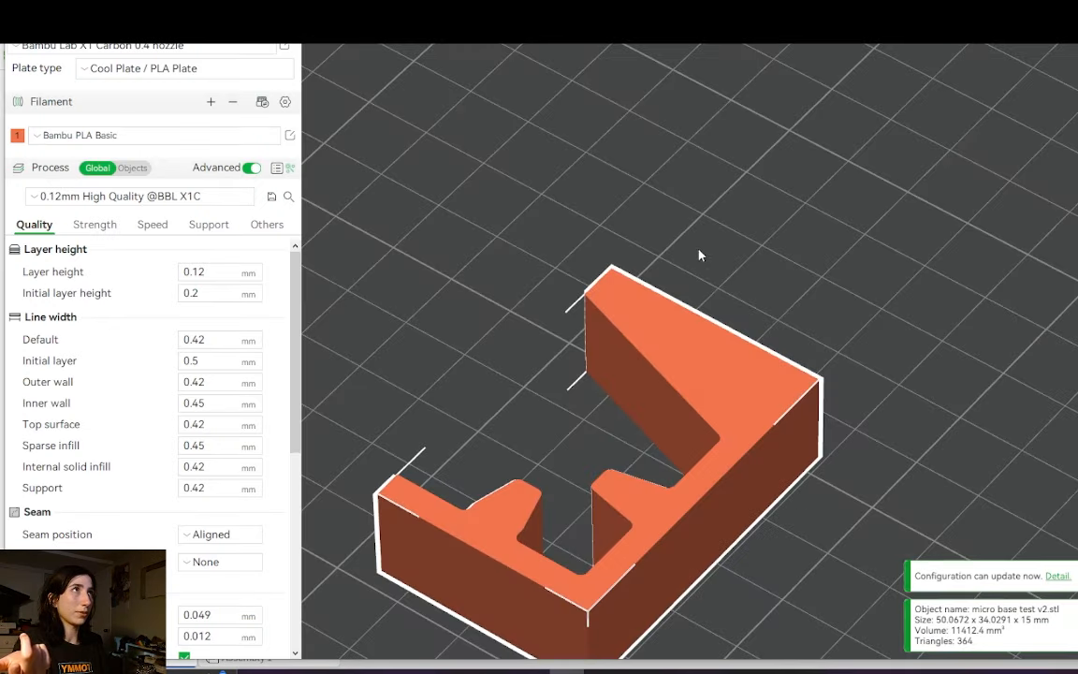
pyautogui.press('r')
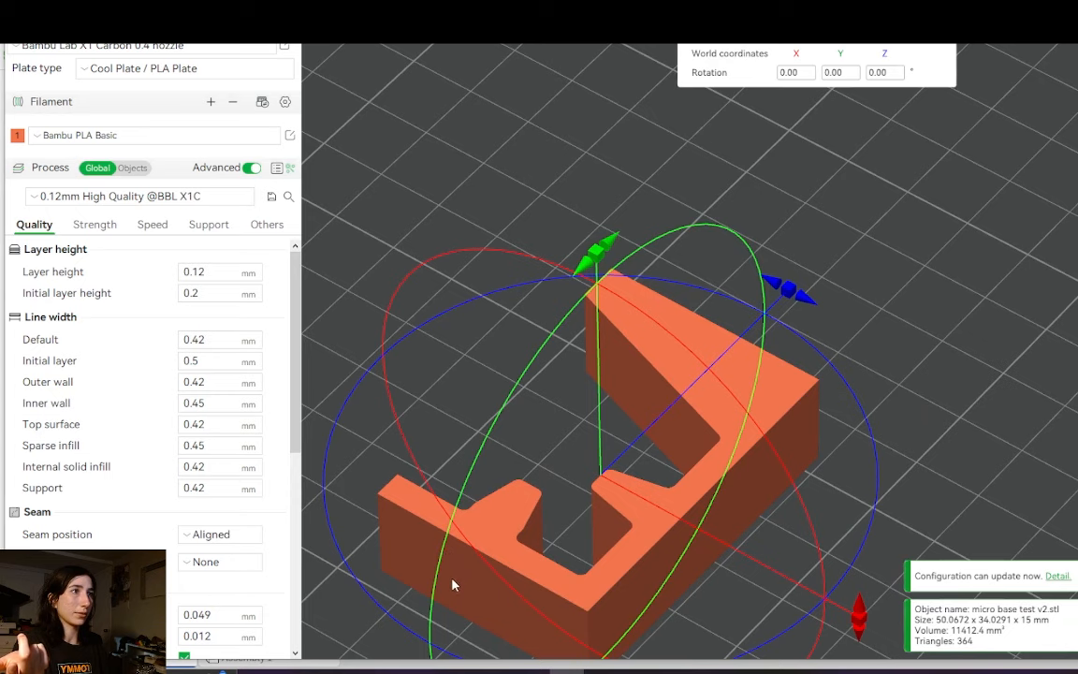
pyautogui.click(741, 29)
pyautogui.click(459, 595)
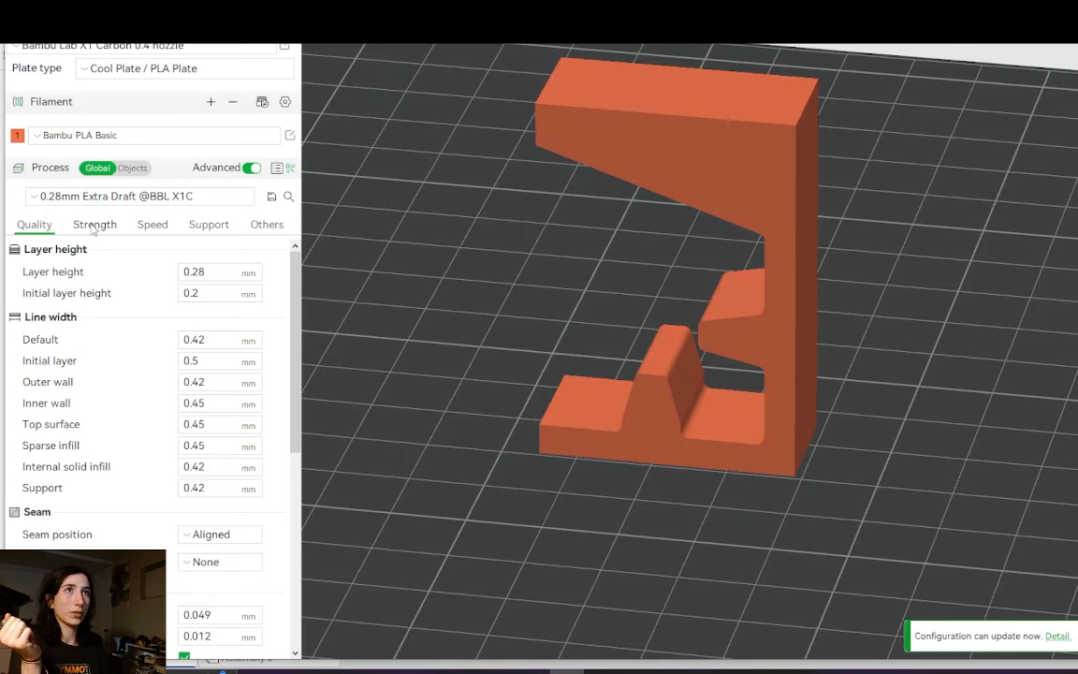
# Set the sparse infill density to 0% and the wall loops to 4 for the bracket print
pyautogui.click(93, 225)
pyautogui.moveTo(201, 513); pyautogui.dragTo(87, 515)
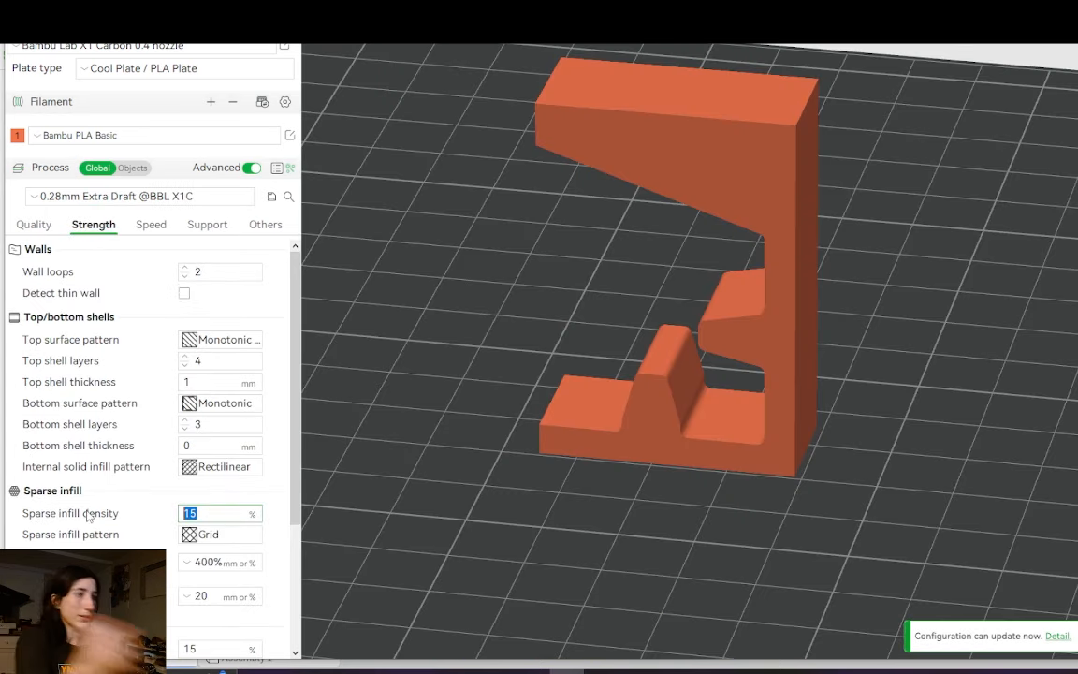
pyautogui.write('0')
pyautogui.click(234, 493)
pyautogui.click(189, 267)
pyautogui.click(189, 267)
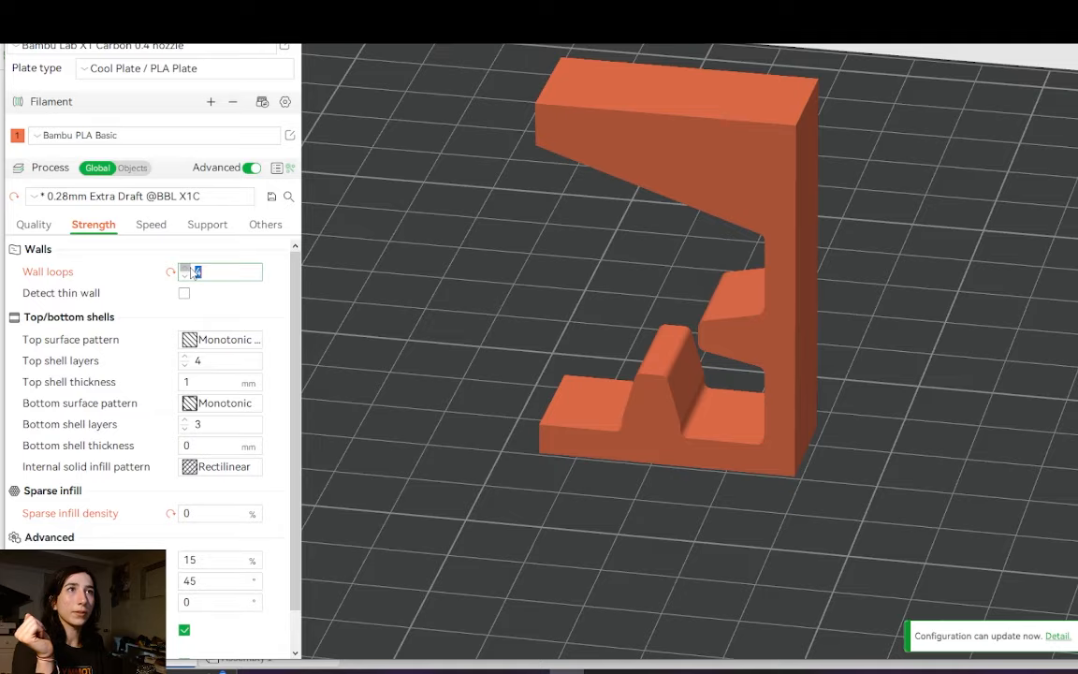
pyautogui.click(187, 276)
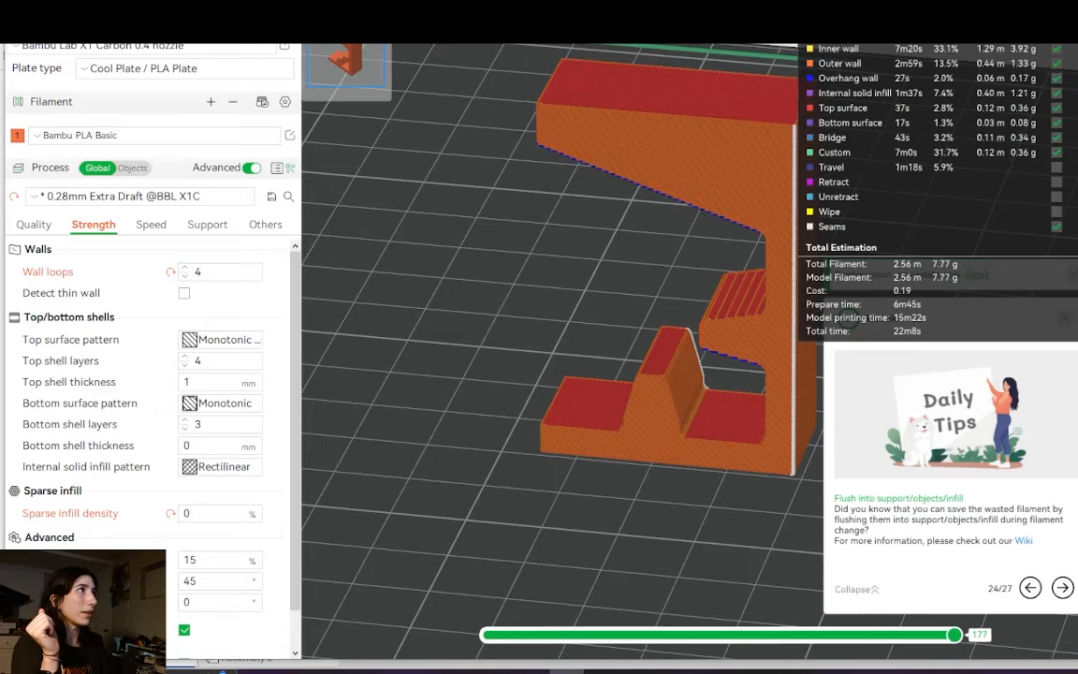
# Examine the sliced preview of the bracket from several angles, focusing on the sloped overhangs and the inner tab
pyautogui.moveTo(1074, 66); pyautogui.dragTo(1074, 192)
pyautogui.moveTo(889, 171); pyautogui.dragTo(671, 168)
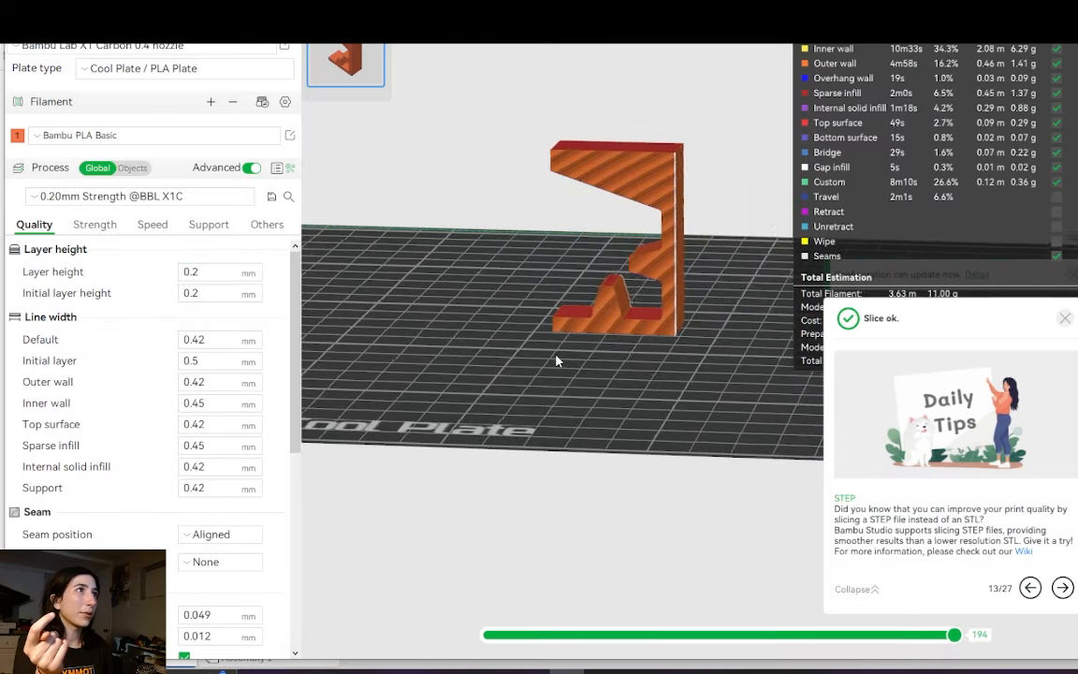
pyautogui.moveTo(554, 370); pyautogui.dragTo(565, 378)
pyautogui.scroll(8, 567, 374)
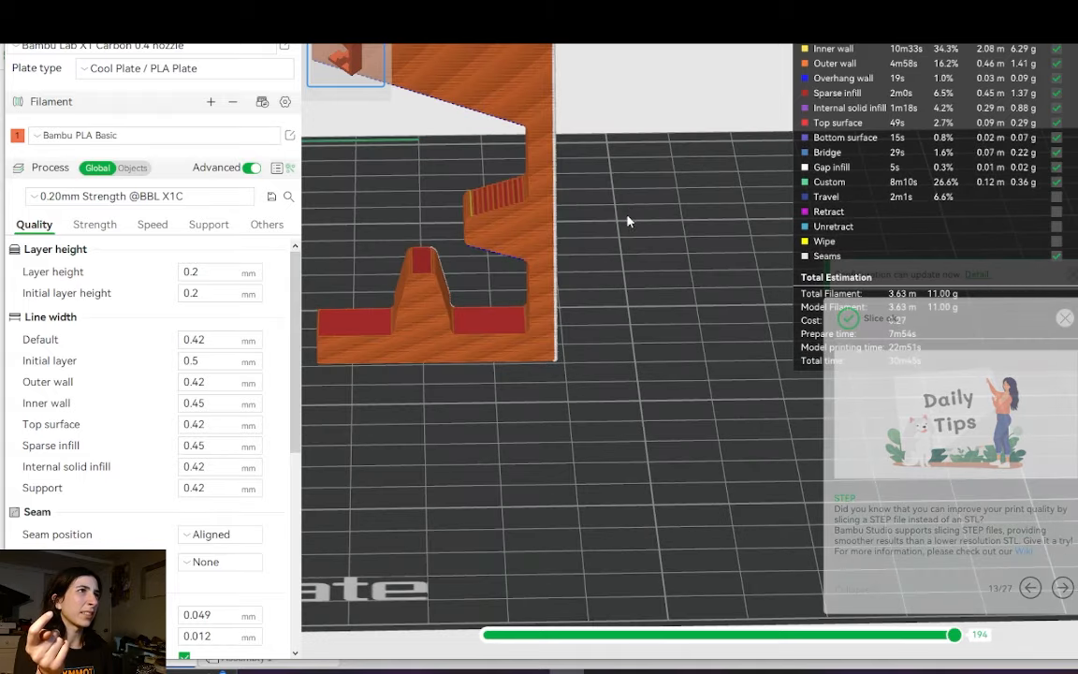
pyautogui.moveTo(628, 219); pyautogui.dragTo(719, 366, button='right')
pyautogui.moveTo(672, 376); pyautogui.dragTo(677, 356)
pyautogui.moveTo(548, 296); pyautogui.dragTo(652, 342, button='right')
pyautogui.scroll(6, 636, 304)
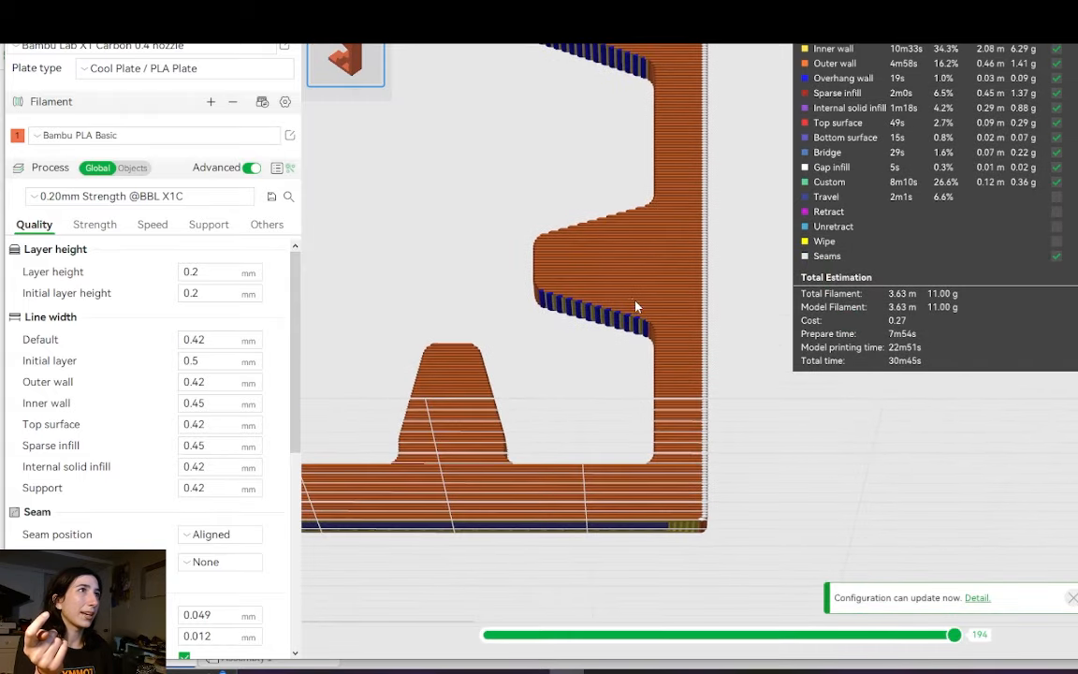
pyautogui.moveTo(683, 276); pyautogui.dragTo(661, 272)
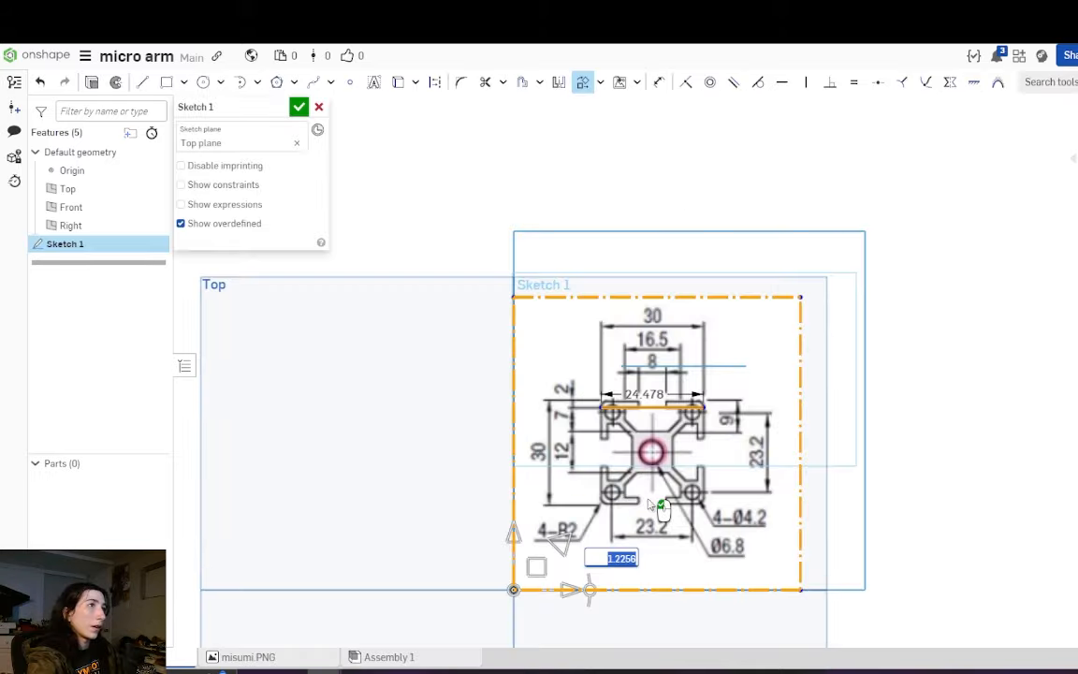
# In the micro arm sketch, scale the extrusion drawing by 1.2256 and dimension the reference line across its width as 30 mm
pyautogui.press('Return')
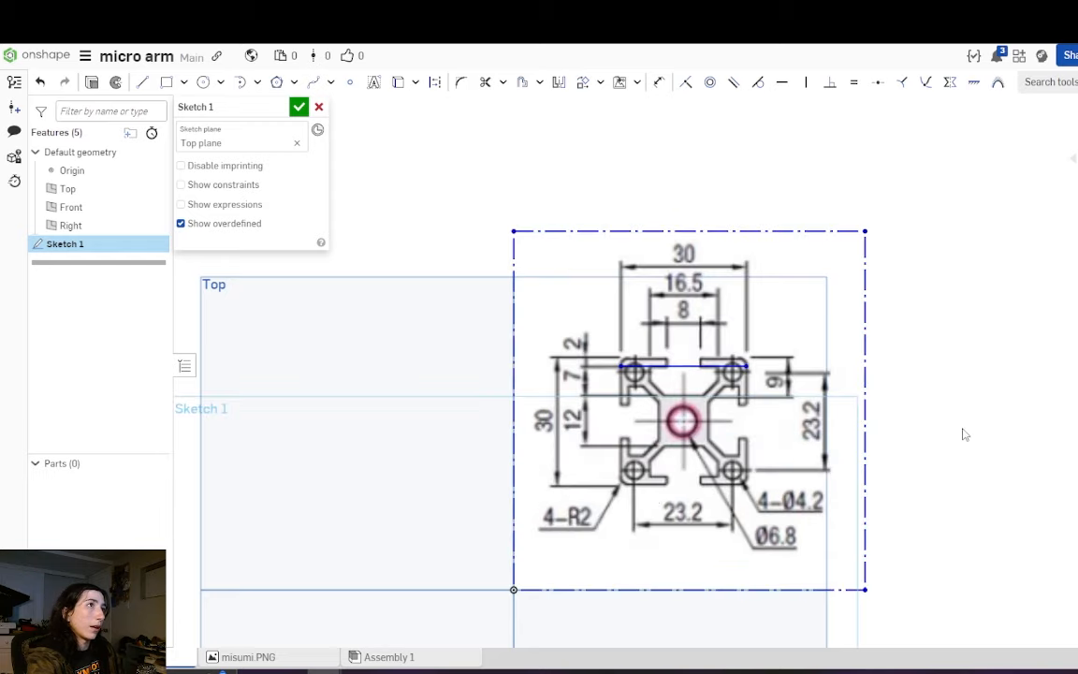
pyautogui.click(659, 82)
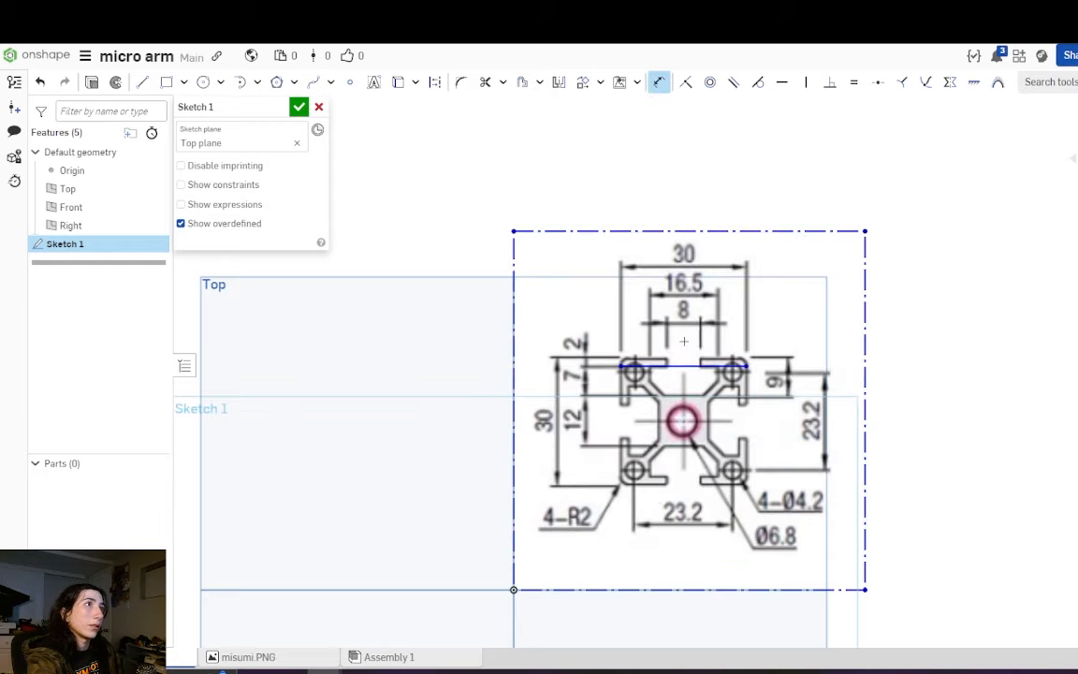
pyautogui.click(676, 365)
pyautogui.click(686, 342)
pyautogui.press('Return')
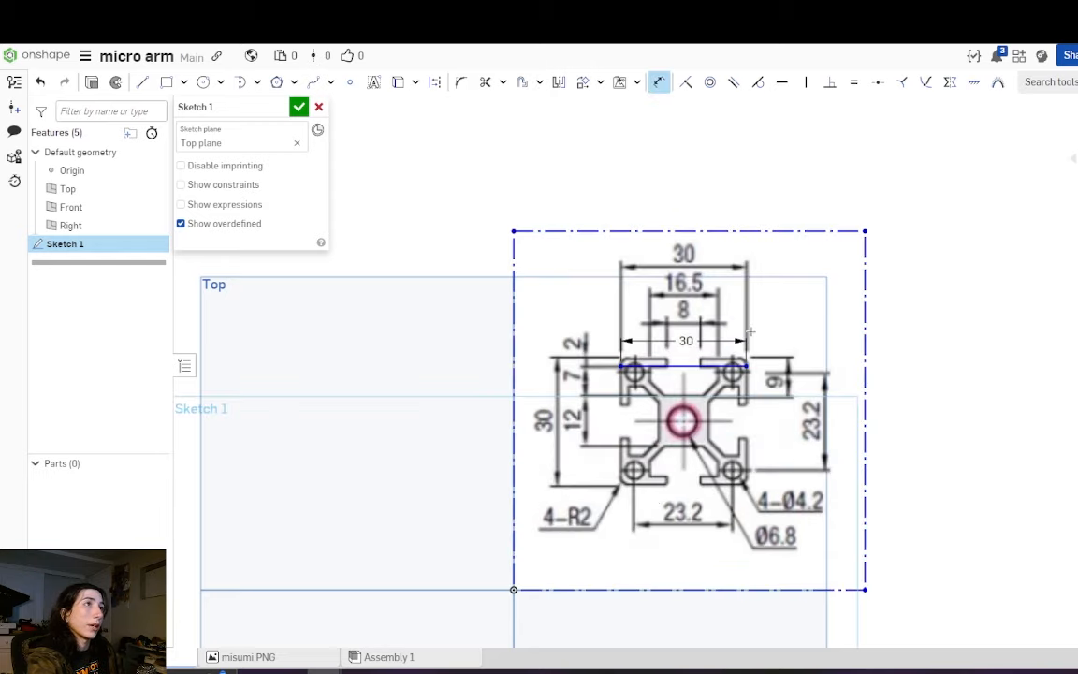
pyautogui.moveTo(670, 366); pyautogui.dragTo(730, 338, button='middle')
pyautogui.click(730, 338)
pyautogui.press('Escape')
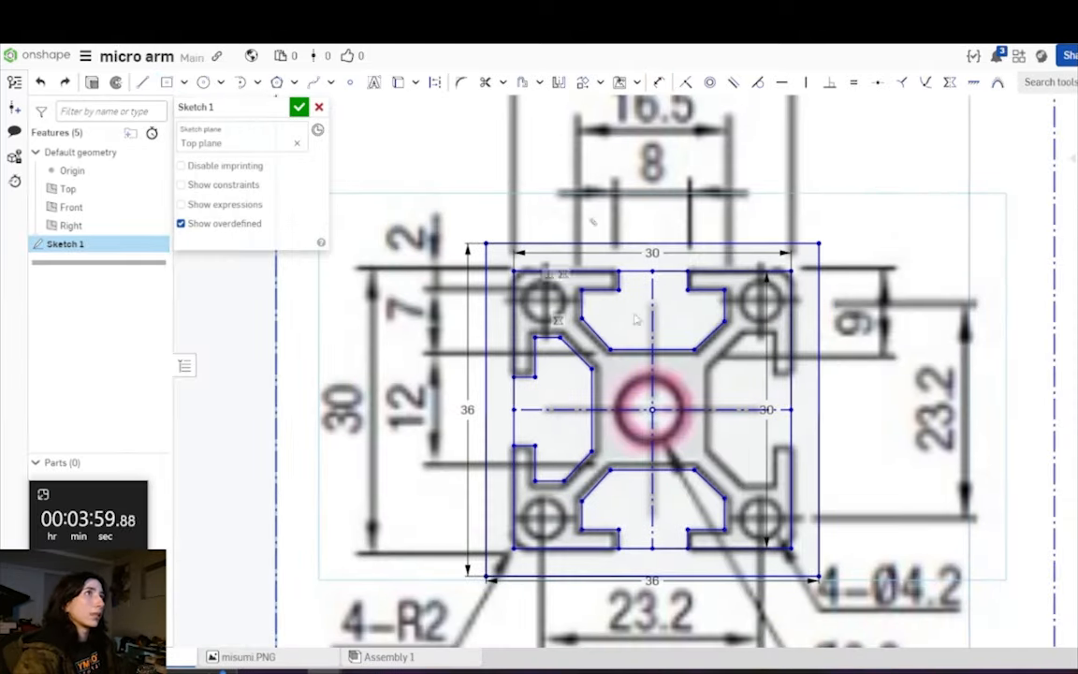
pyautogui.click(299, 107)
pyautogui.scroll(-4, 763, 190)
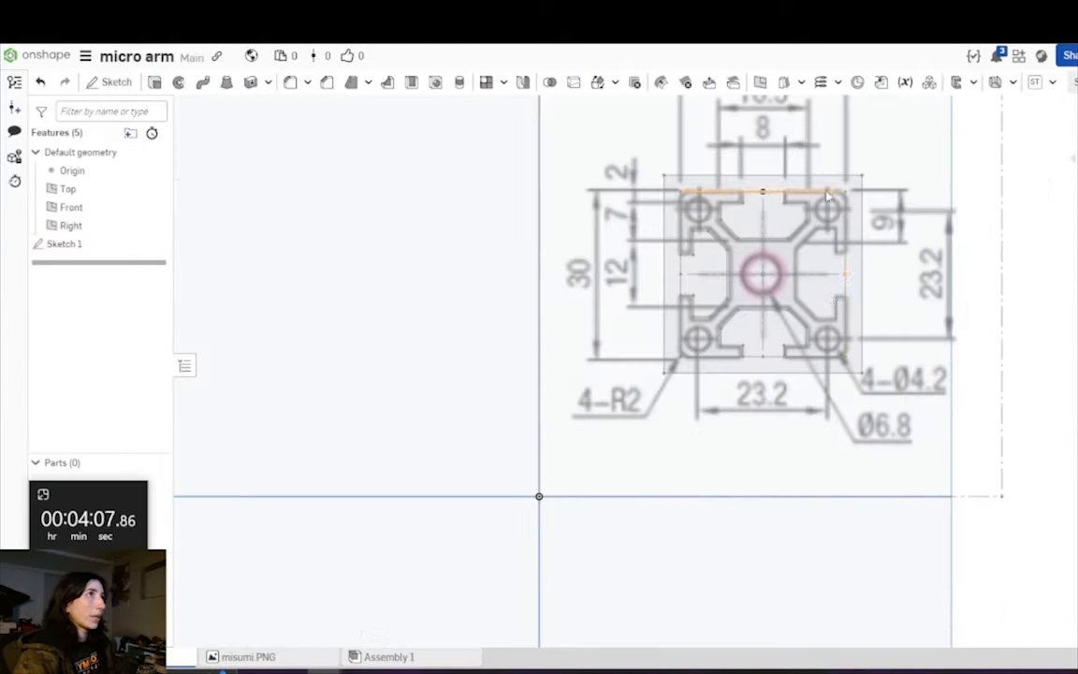
pyautogui.scroll(5, 777, 140)
pyautogui.click(163, 81)
pyautogui.click(741, 312)
pyautogui.click(320, 106)
# Reopen the profile sketch and mirror the side slot outline about the vertical centreline
pyautogui.doubleClick(65, 243)
pyautogui.click(558, 83)
pyautogui.click(711, 259)
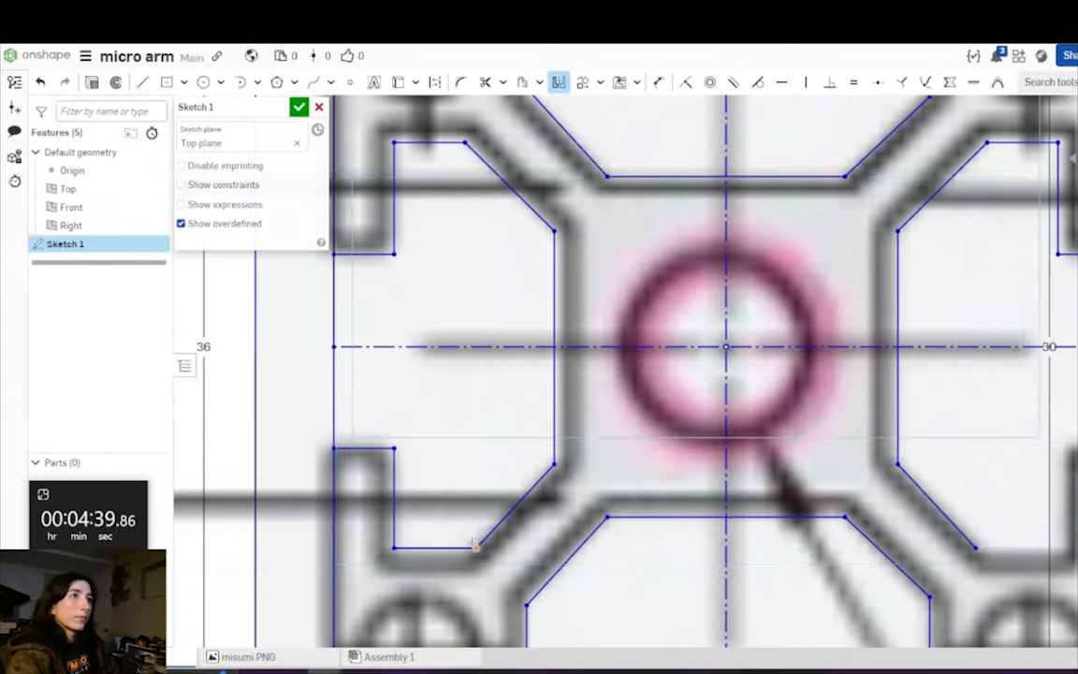
pyautogui.click(299, 107)
pyautogui.click(164, 81)
pyautogui.click(835, 204)
pyautogui.click(844, 513)
pyautogui.click(319, 106)
pyautogui.doubleClick(66, 243)
pyautogui.click(739, 251)
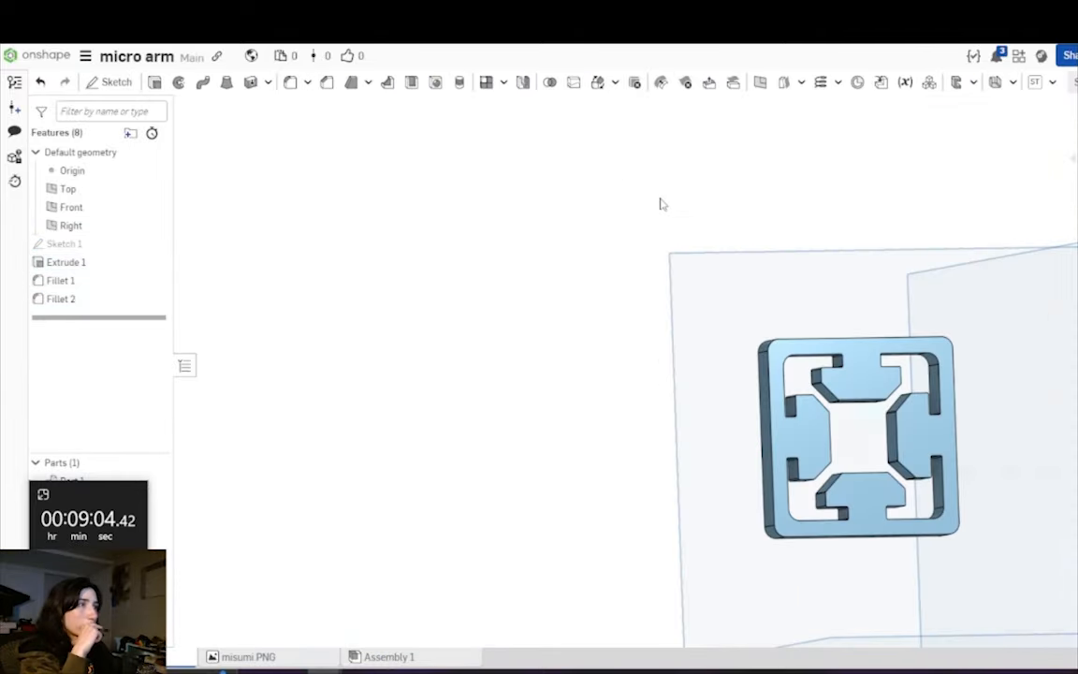
pyautogui.click(290, 83)
pyautogui.scroll(-1, 271, 183)
pyautogui.click(298, 107)
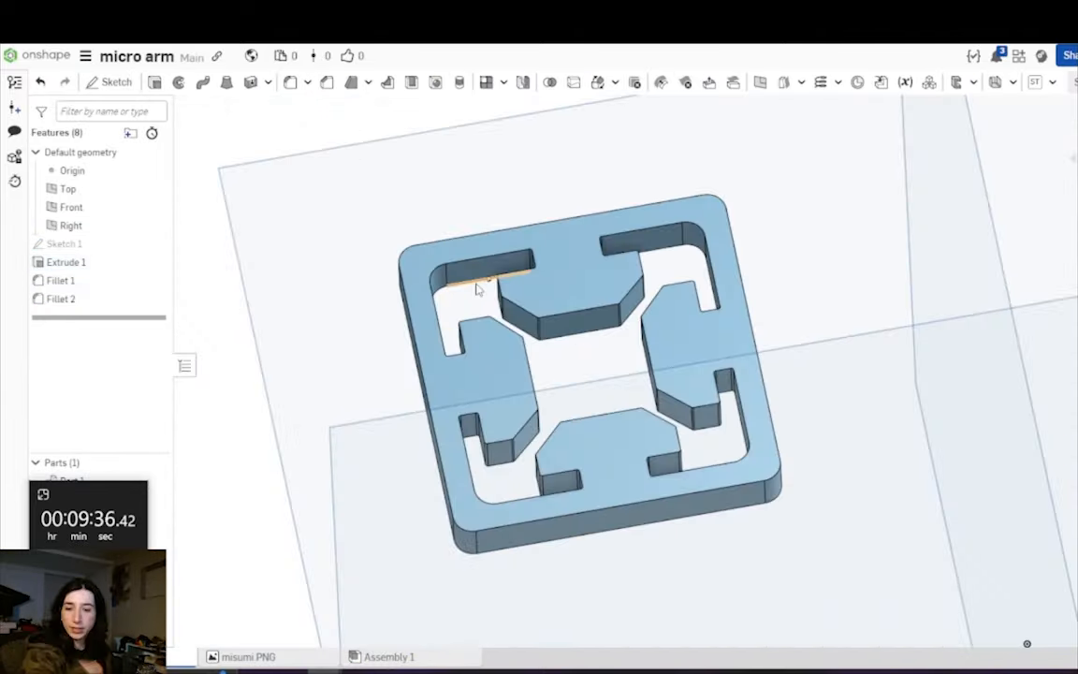
pyautogui.moveTo(89, 496); pyautogui.dragTo(82, 210)
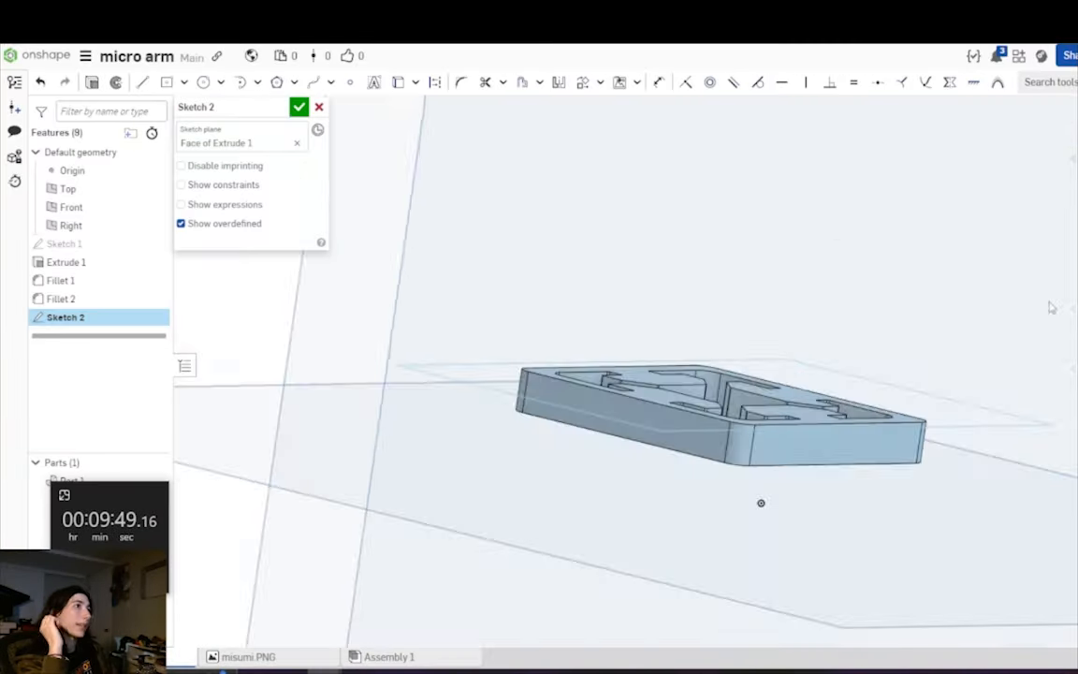
# Project the block's edges into the side-face sketch and draw a 5 mm diameter circle on its vertical centreline
pyautogui.scroll(5, 493, 190)
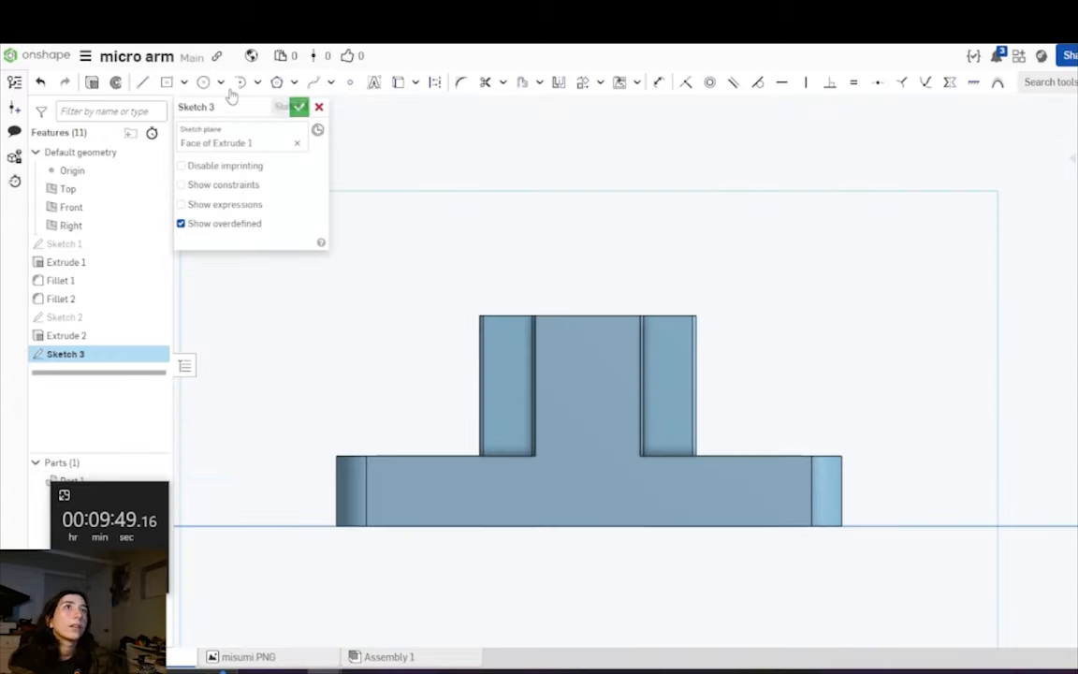
pyautogui.click(398, 82)
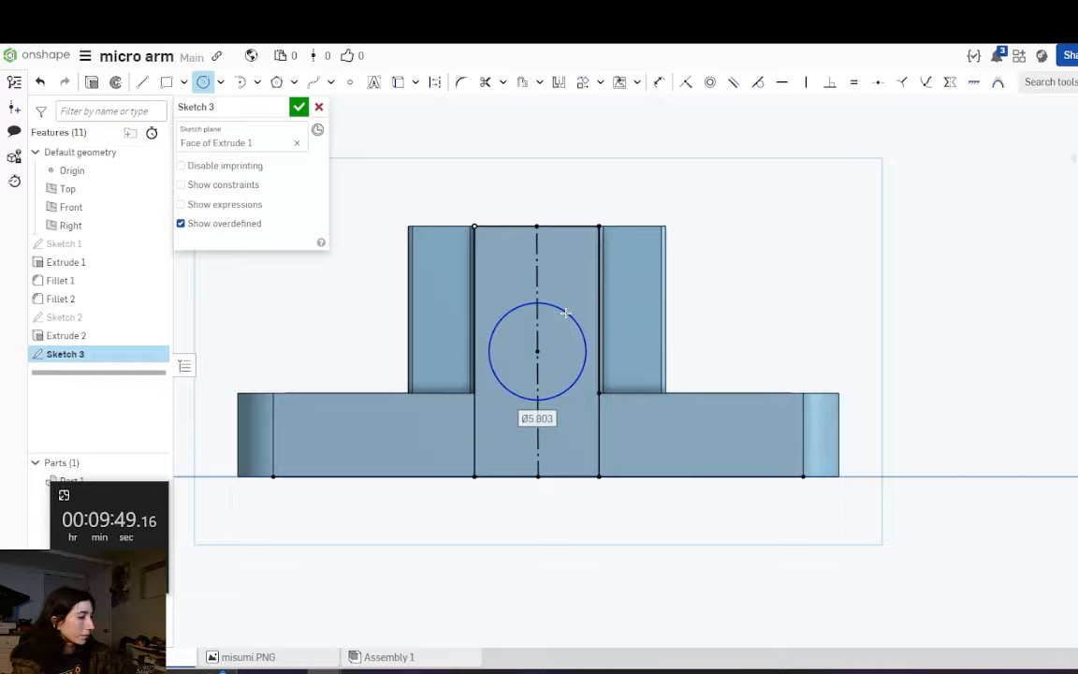
pyautogui.write('5')
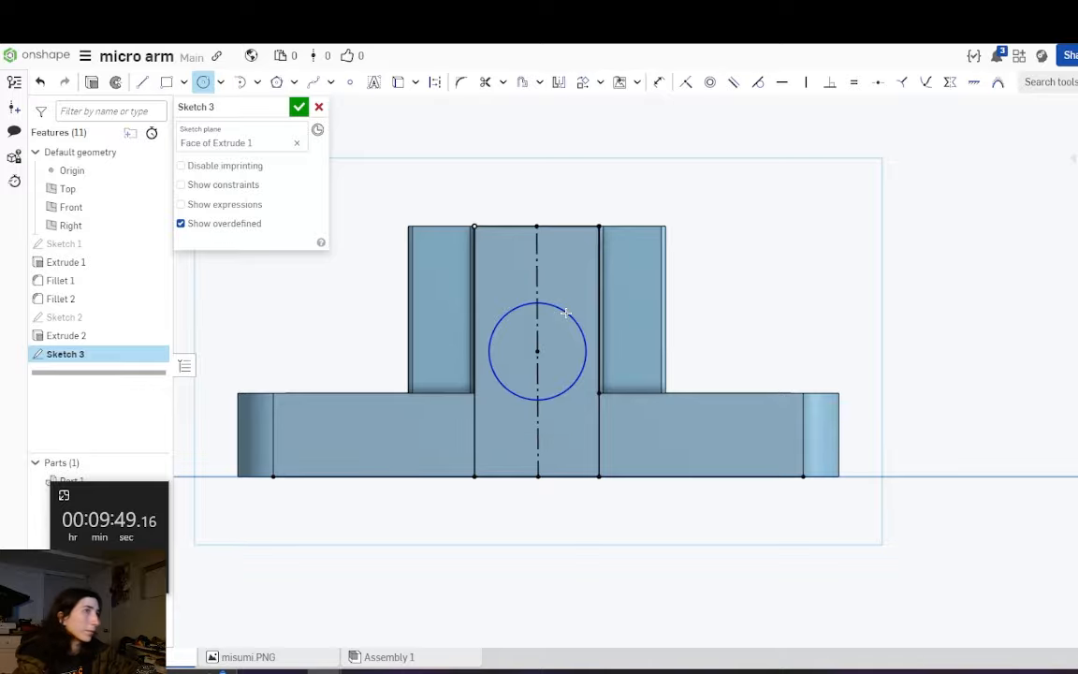
pyautogui.press('Return')
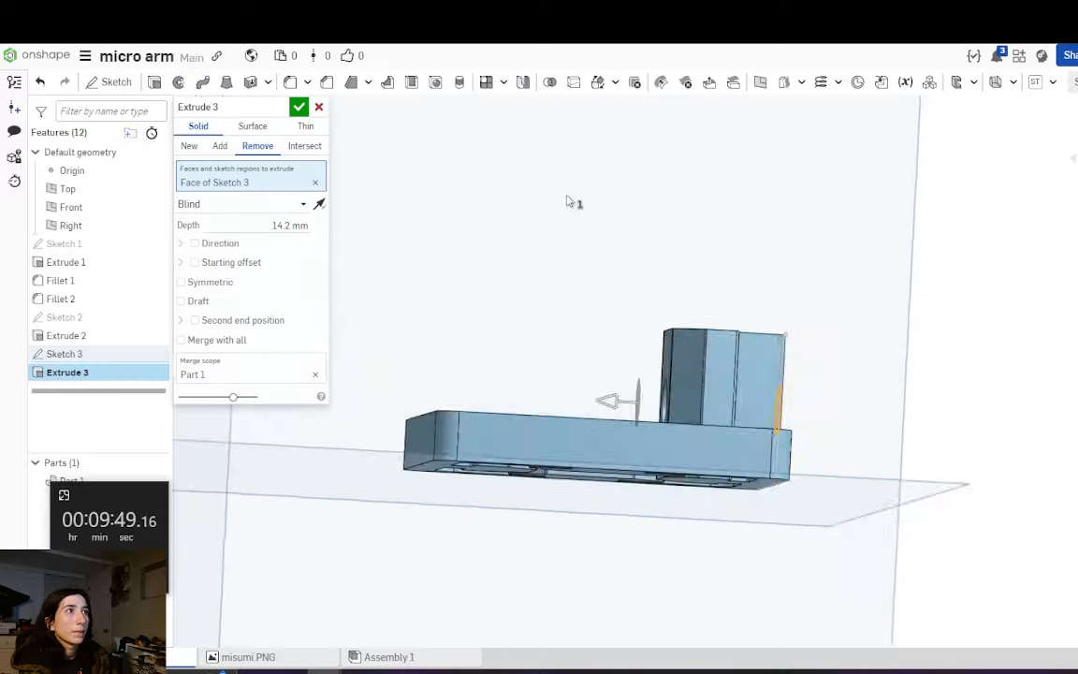
# Cut the circle through the upright block with a blind Remove extrude 14.2 mm deep
pyautogui.moveTo(567, 197); pyautogui.dragTo(388, 199, button='right')
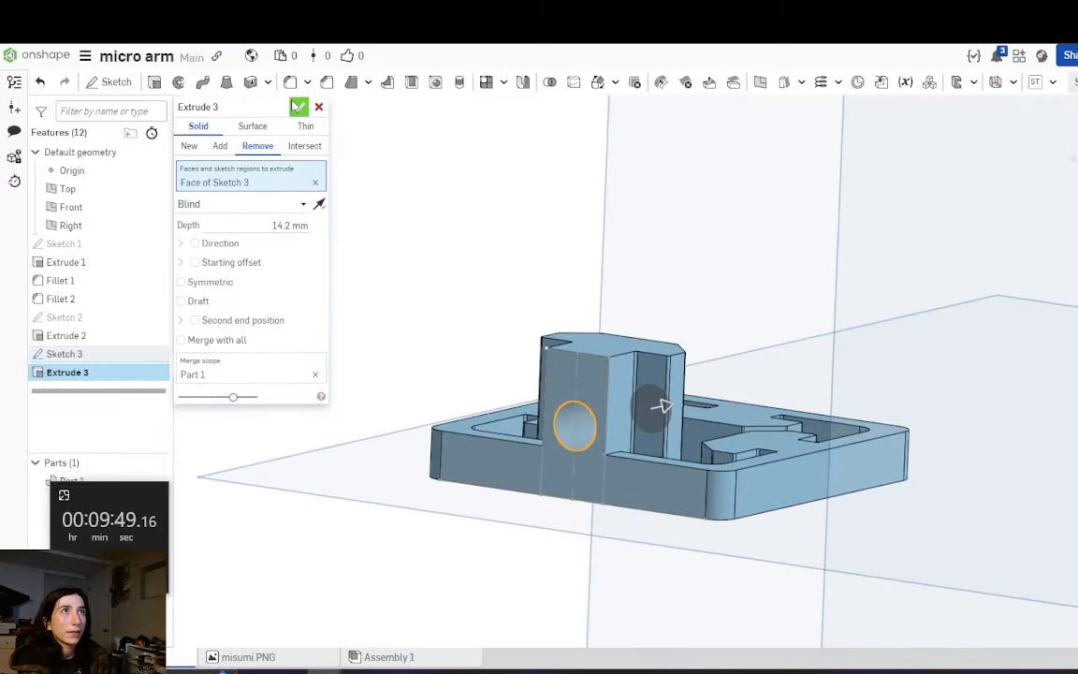
pyautogui.click(299, 107)
pyautogui.moveTo(505, 164); pyautogui.dragTo(494, 225, button='right')
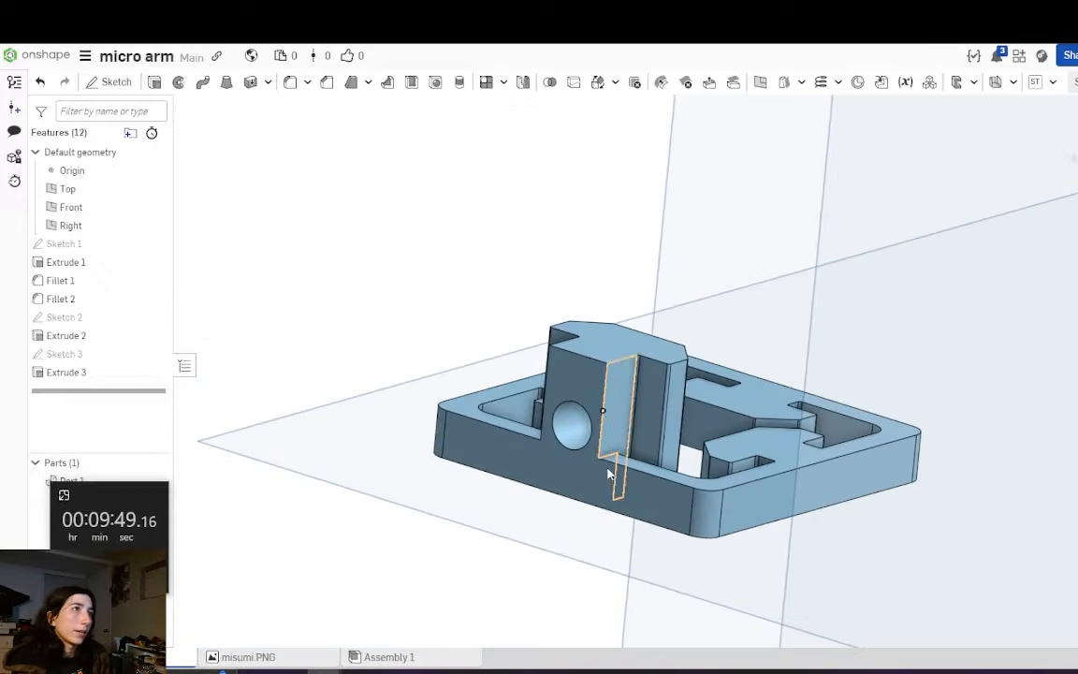
# Fillet the edge where the upright block meets the base frame with a 2 mm radius
pyautogui.scroll(4, 611, 475)
pyautogui.moveTo(628, 522); pyautogui.dragTo(613, 559, button='right')
pyautogui.moveTo(404, 339); pyautogui.dragTo(315, 128, button='right')
pyautogui.click(290, 82)
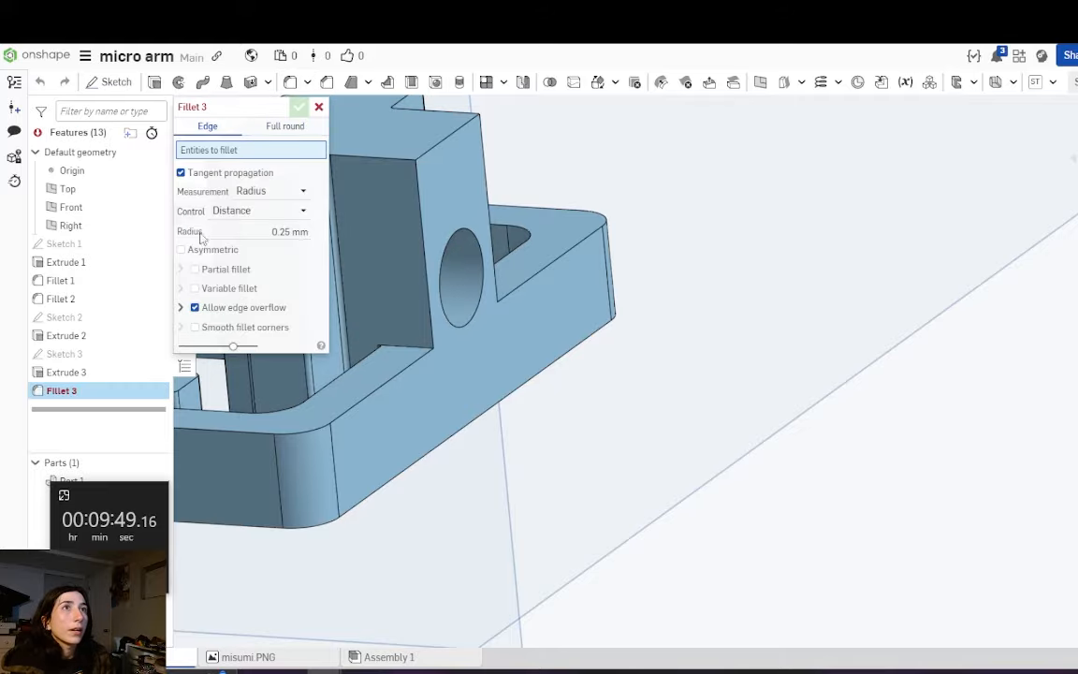
pyautogui.write('2')
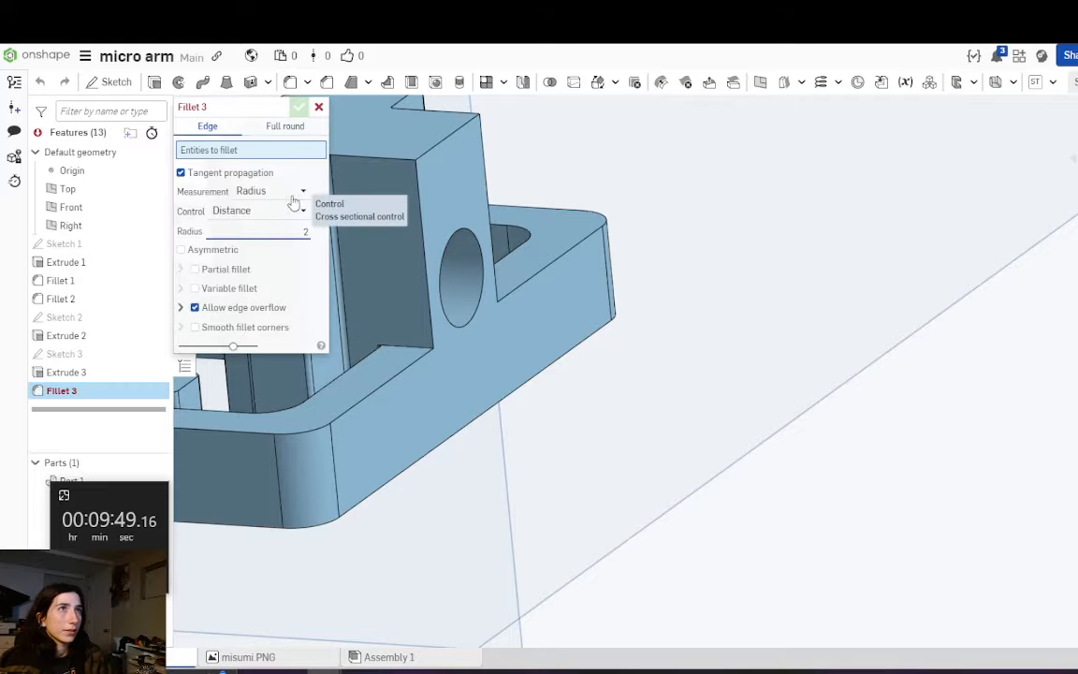
pyautogui.click(425, 359)
pyautogui.moveTo(425, 358); pyautogui.dragTo(589, 413, button='right')
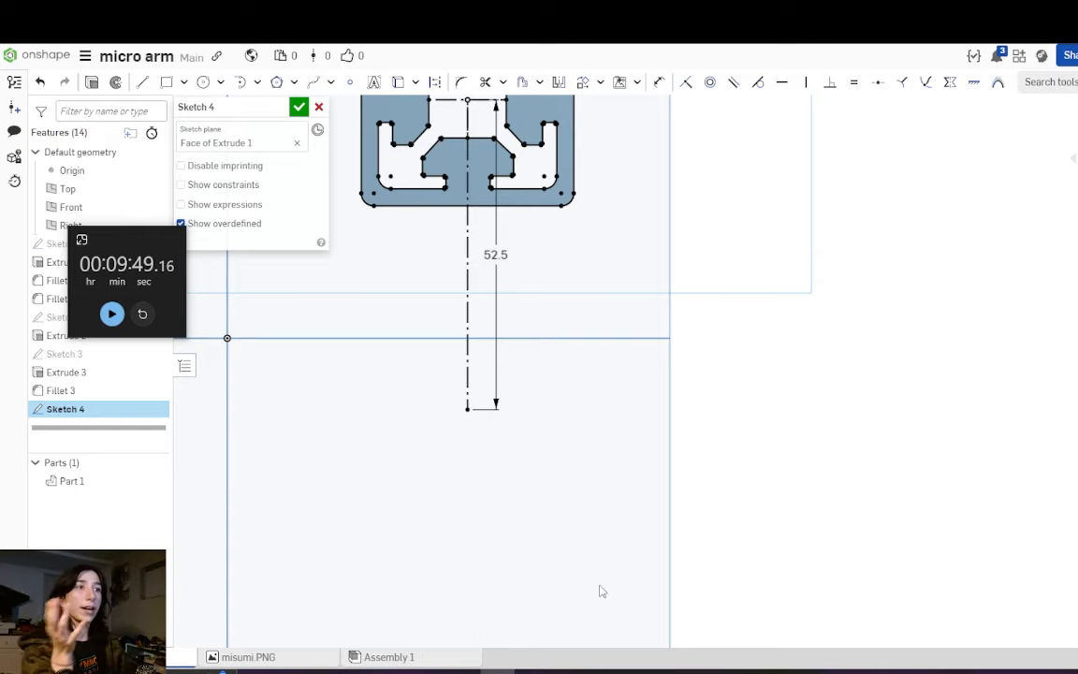
# Switch to Bambu Studio and examine the sliced preview of the square profile test ring from above
pyautogui.click(532, 672)
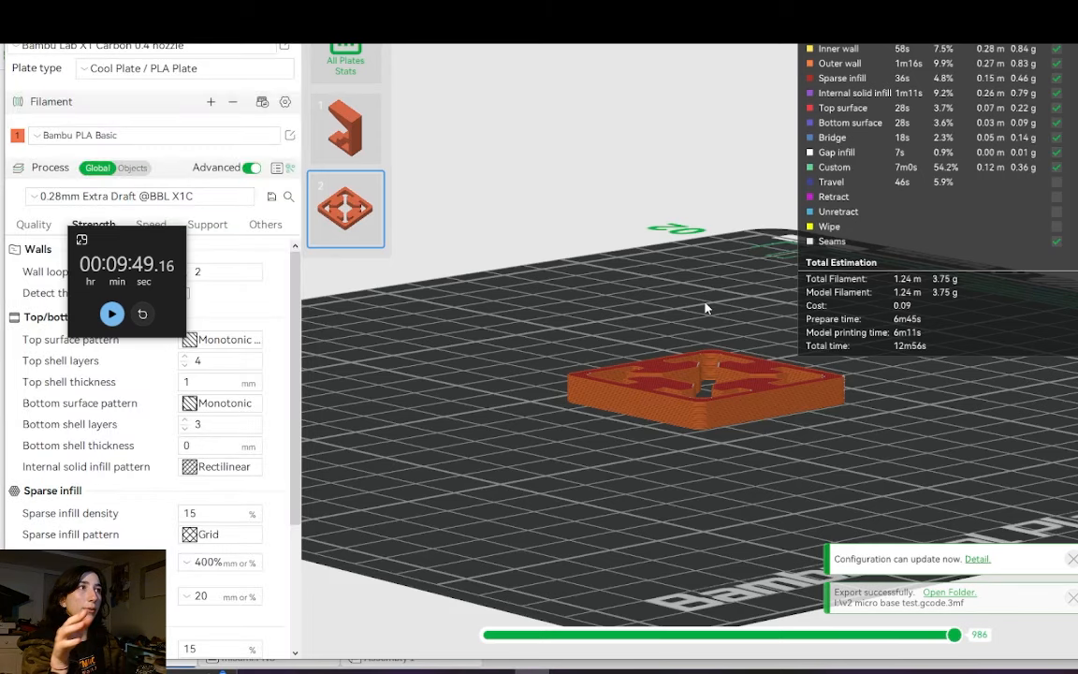
pyautogui.moveTo(705, 304); pyautogui.dragTo(603, 346)
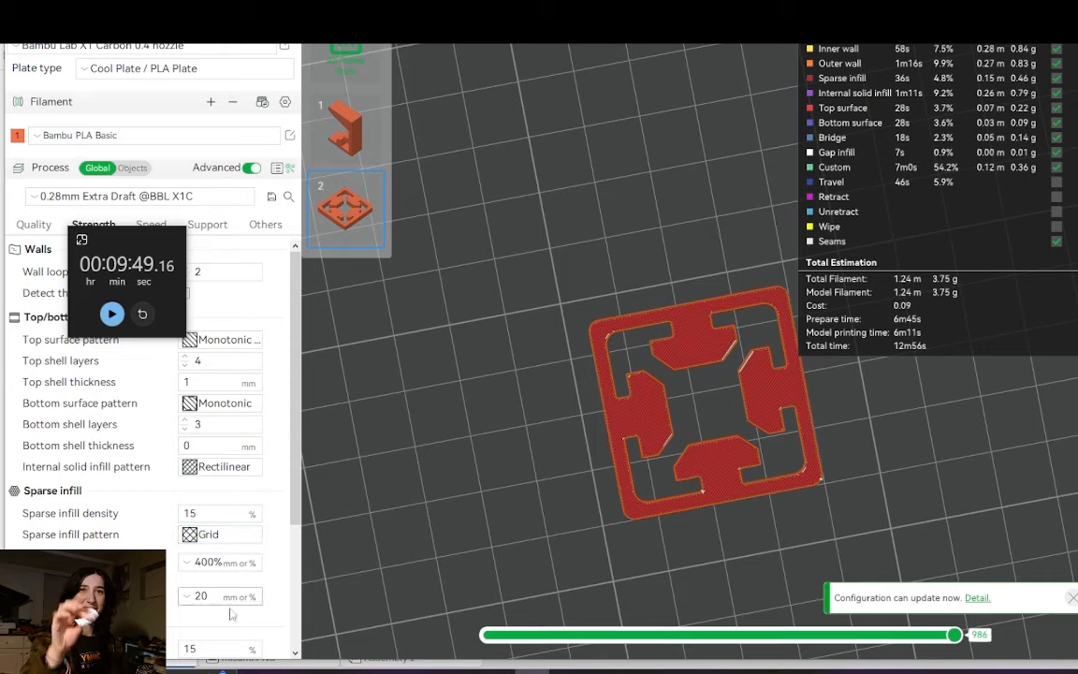
pyautogui.click(650, 295)
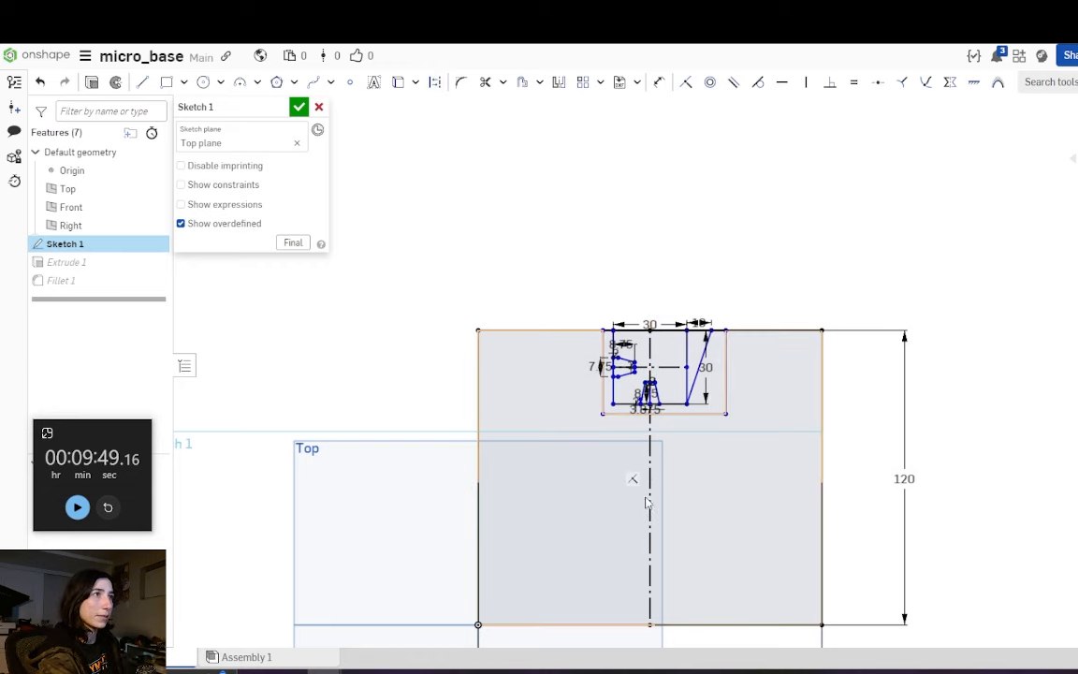
# In the micro_base sketch, mirror the slot's left tab outline about the vertical centreline and finish the sketch
pyautogui.scroll(-5, 638, 476)
pyautogui.scroll(6, 447, 457)
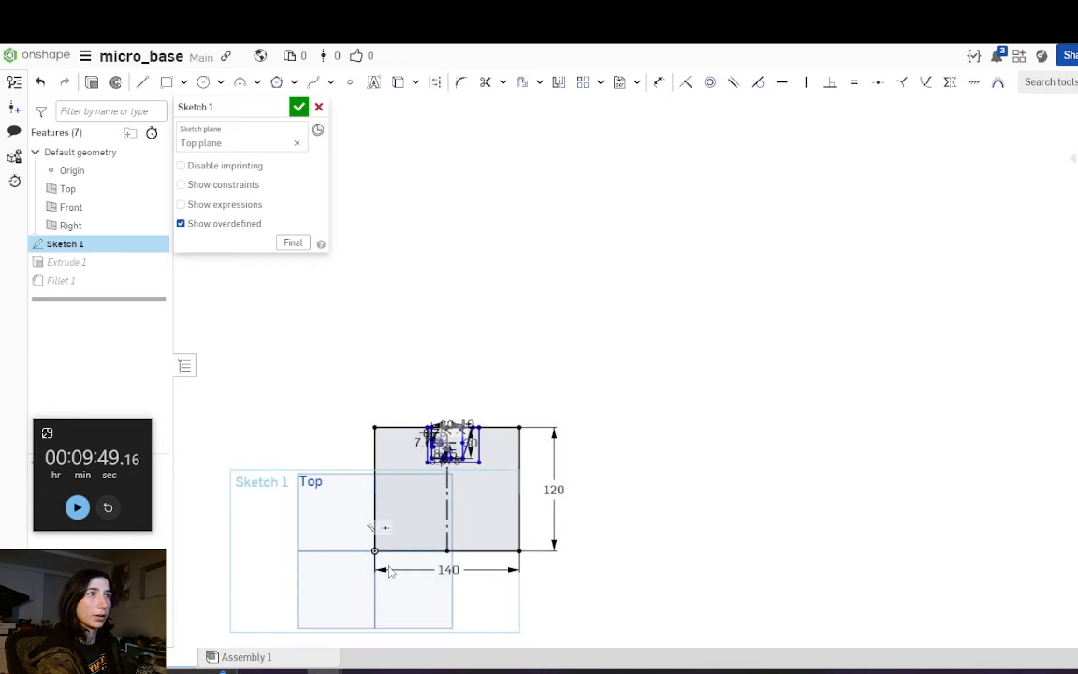
pyautogui.hotkey('shift', 'm')
pyautogui.click(447, 401)
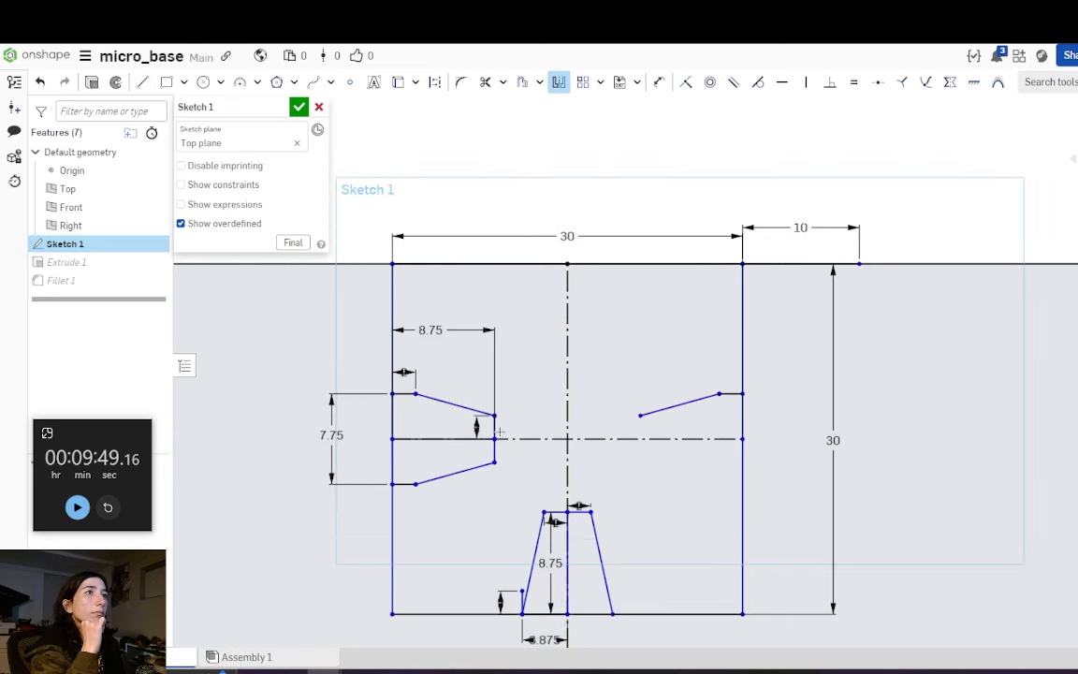
pyautogui.click(494, 432)
pyautogui.click(446, 472)
pyautogui.click(299, 106)
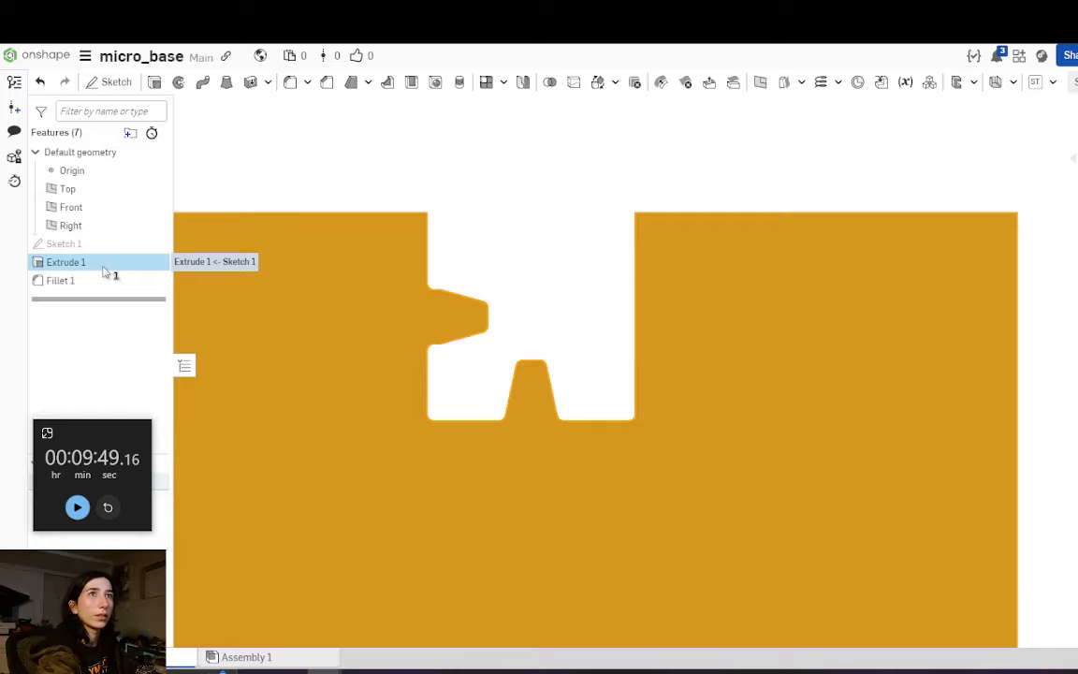
# Edit Extrude 1 to include the mirrored tab region on the slot's right side
pyautogui.rightClick(105, 270)
pyautogui.click(130, 300)
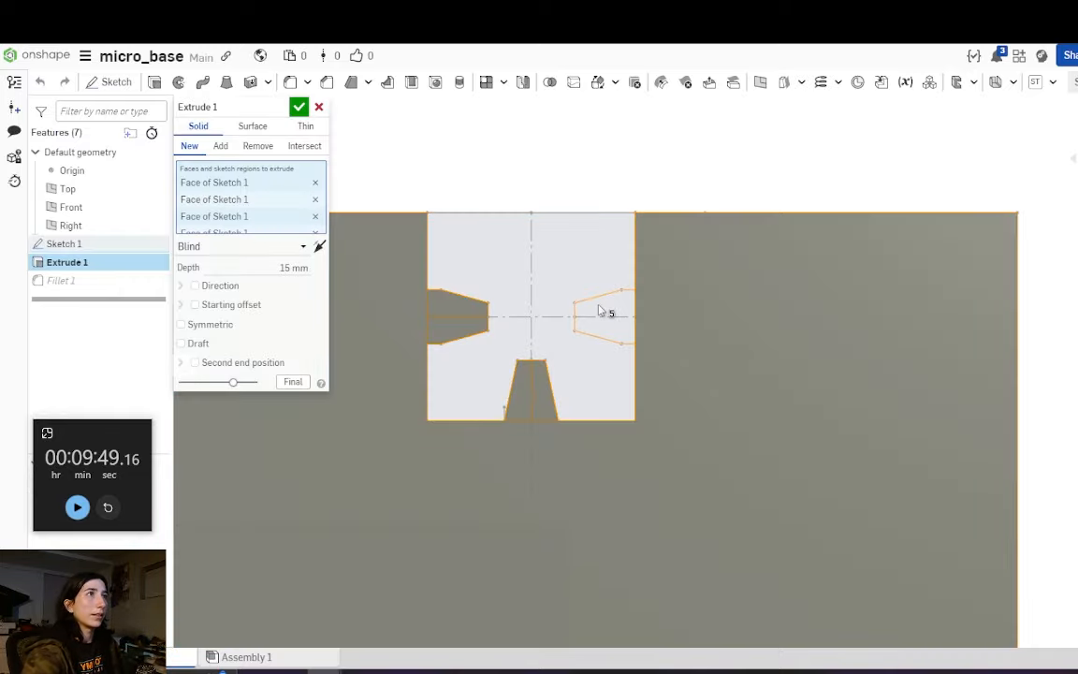
pyautogui.click(603, 318)
pyautogui.click(302, 109)
pyautogui.moveTo(626, 211); pyautogui.dragTo(586, 185, button='right')
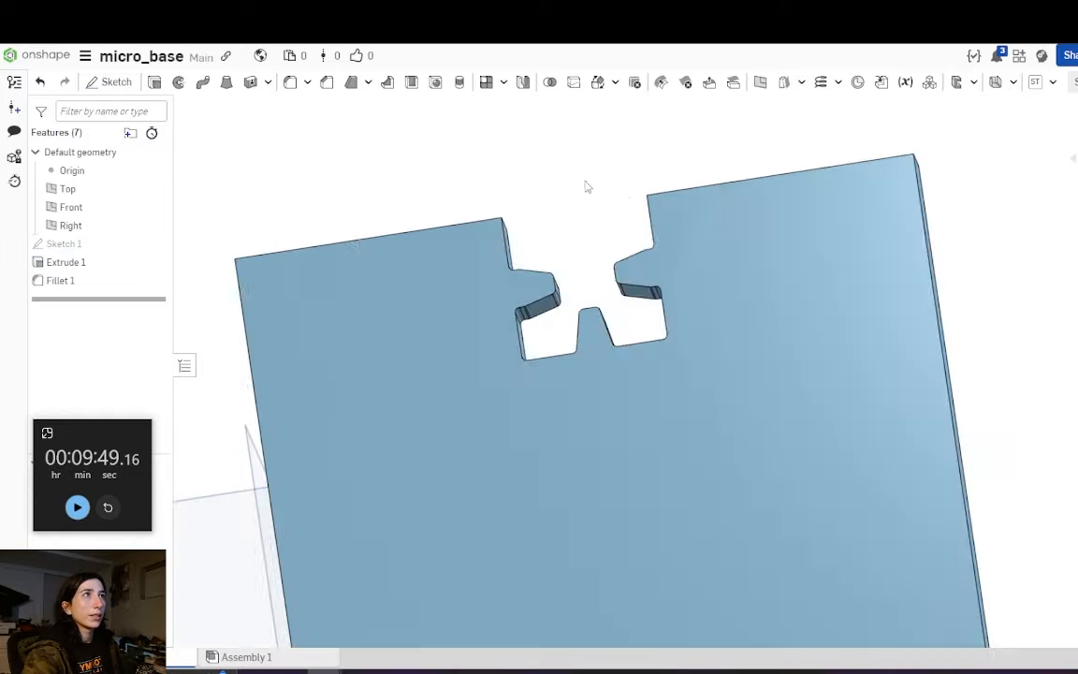
pyautogui.scroll(-4, 587, 185)
pyautogui.moveTo(841, 202); pyautogui.dragTo(771, 245, button='right')
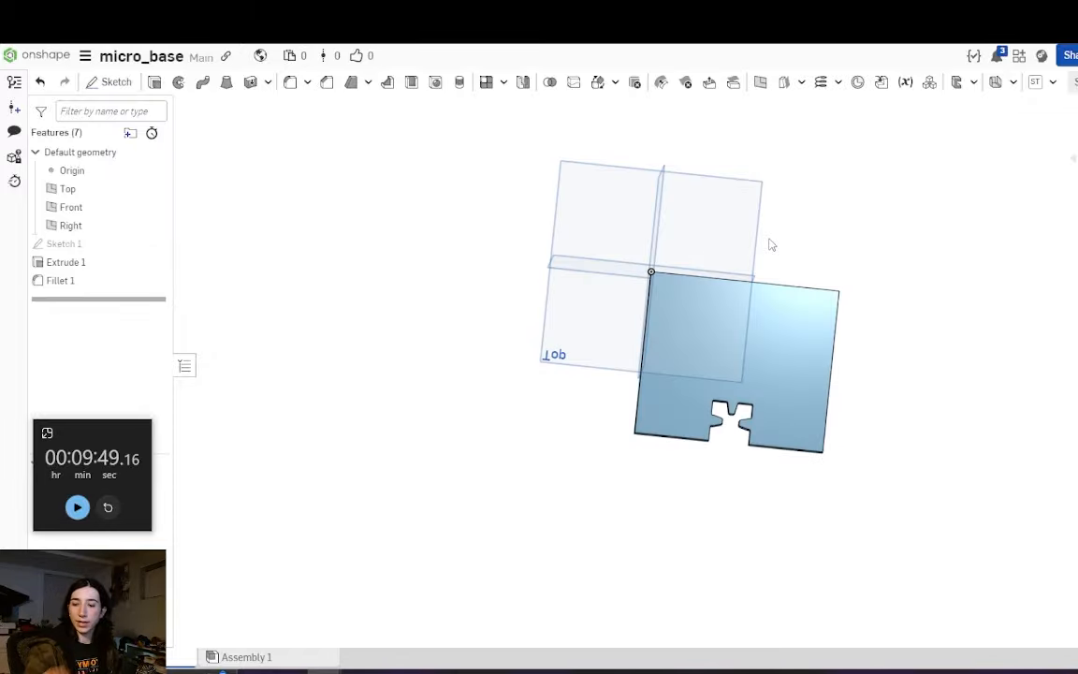